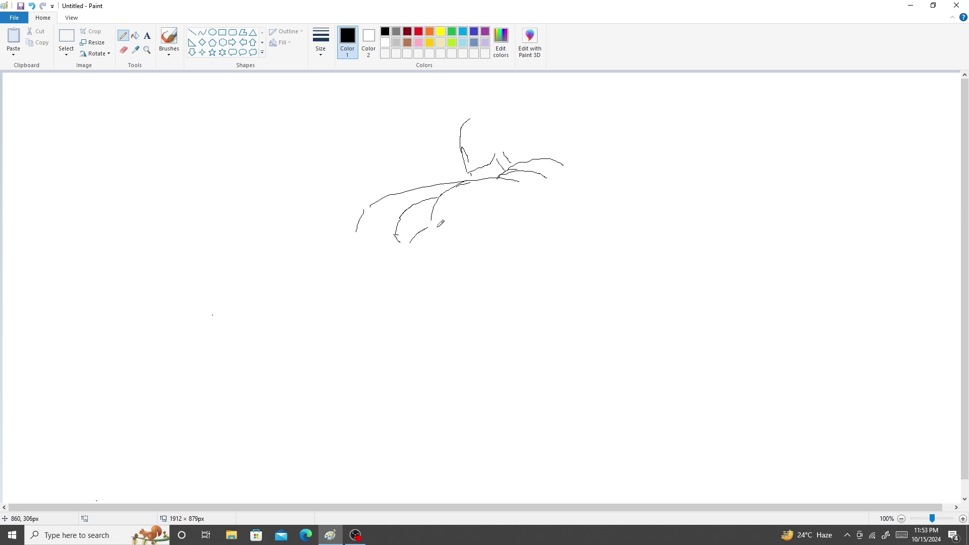
- Undo the last strokes and sketch the torso's side contour and midline below the chest
key(ctrl+z)
key(ctrl+z)
drag(401, 248, 417, 291)
mouse_move(432, 231)
mouse_down()
mouse_move(434, 290)
mouse_move(420, 309)
mouse_up()
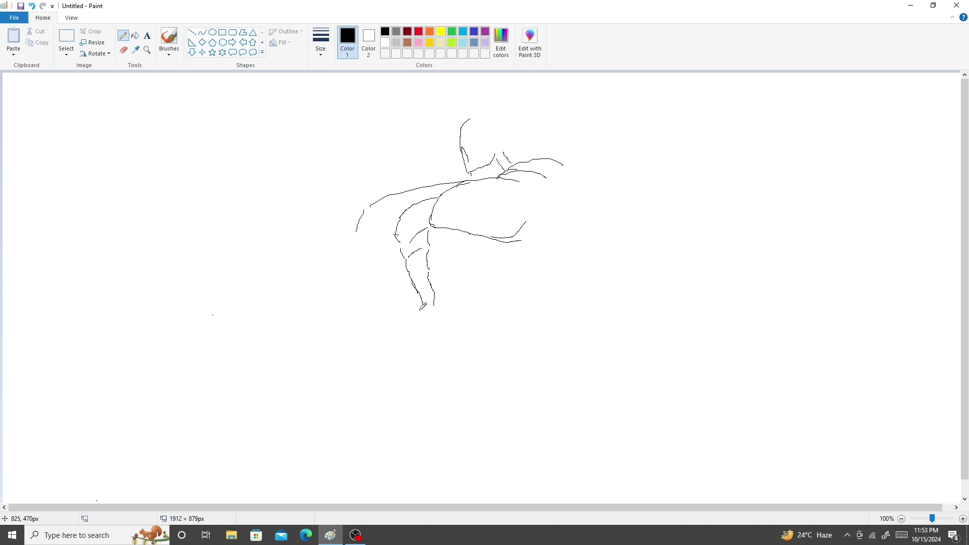
- Sketch the abdominal muscles as blocks beside the torso's midline, down to the waist
drag(439, 247, 461, 265)
drag(437, 295, 454, 289)
drag(452, 271, 452, 292)
mouse_move(453, 291)
mouse_down()
mouse_move(424, 279)
mouse_move(419, 293)
mouse_move(414, 278)
mouse_move(425, 303)
mouse_up()
mouse_move(455, 253)
mouse_down()
mouse_move(477, 244)
mouse_move(465, 263)
mouse_up()
drag(430, 316, 436, 315)
- Sketch the spiky hair around the head and reinforce the chest muscle's lower edge
mouse_move(455, 141)
mouse_down()
mouse_move(447, 131)
mouse_move(498, 138)
mouse_move(489, 115)
mouse_move(502, 132)
mouse_move(491, 126)
mouse_move(520, 86)
mouse_move(485, 117)
mouse_move(452, 114)
mouse_move(439, 127)
mouse_move(517, 101)
mouse_move(507, 130)
mouse_move(527, 135)
mouse_move(520, 151)
mouse_move(511, 139)
mouse_move(523, 158)
mouse_up()
drag(483, 237, 458, 232)
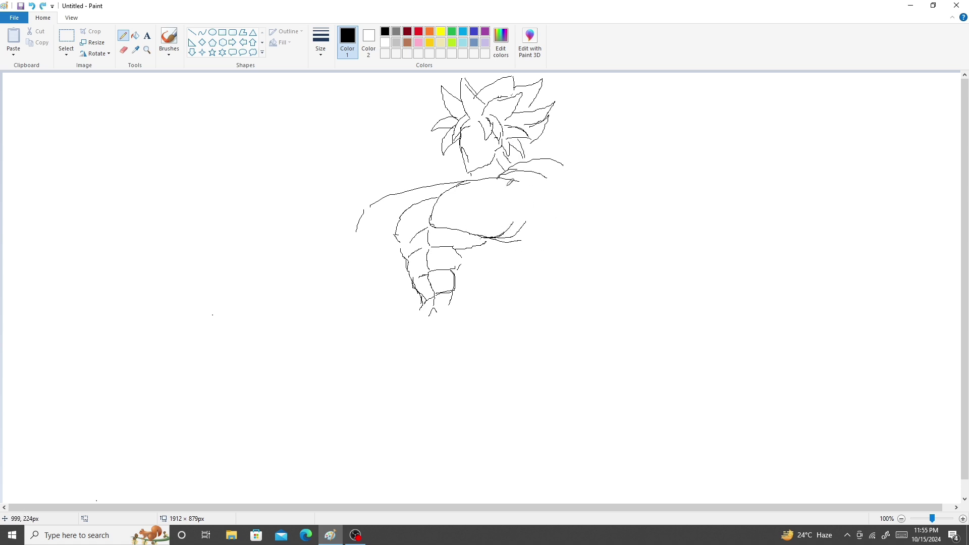
- Draw the right side of the chest and the rounded shoulder muscle beside it
mouse_move(499, 177)
mouse_down()
mouse_move(534, 218)
mouse_move(545, 181)
mouse_move(556, 203)
mouse_up()
drag(548, 206, 556, 207)
drag(551, 200, 554, 205)
mouse_move(546, 164)
mouse_down()
mouse_move(572, 197)
mouse_move(555, 170)
mouse_up()
- Erase the long line across the left shoulder and redraw a shorter, rounded shoulder contour
click(123, 50)
mouse_move(356, 231)
mouse_down()
mouse_move(377, 200)
mouse_move(450, 184)
mouse_up()
click(123, 36)
mouse_move(404, 208)
mouse_down()
mouse_move(424, 192)
mouse_move(408, 202)
mouse_up()
- Sketch the left arm below the shoulder with a curved forearm cuff, undoing misplaced strokes
mouse_move(399, 249)
mouse_down()
mouse_move(402, 282)
mouse_move(377, 291)
mouse_up()
key(ctrl+z)
drag(378, 287, 393, 313)
key(ctrl+z)
mouse_move(381, 282)
mouse_down()
mouse_move(397, 306)
mouse_move(386, 321)
mouse_up()
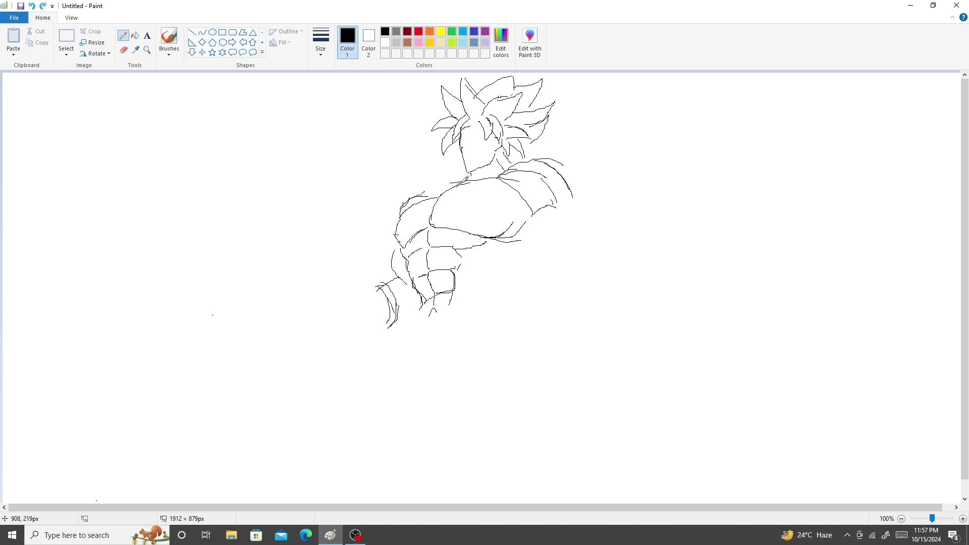
- Outline the open mouth, the waistband's jagged edge and the fingers of the large fist before the torso
drag(464, 150, 468, 166)
mouse_move(438, 310)
mouse_down()
mouse_move(435, 333)
mouse_move(439, 316)
mouse_move(480, 304)
mouse_up()
mouse_move(551, 239)
mouse_down()
mouse_move(498, 255)
mouse_move(488, 274)
mouse_move(498, 253)
mouse_move(514, 284)
mouse_move(520, 247)
mouse_move(541, 243)
mouse_move(559, 270)
mouse_up()
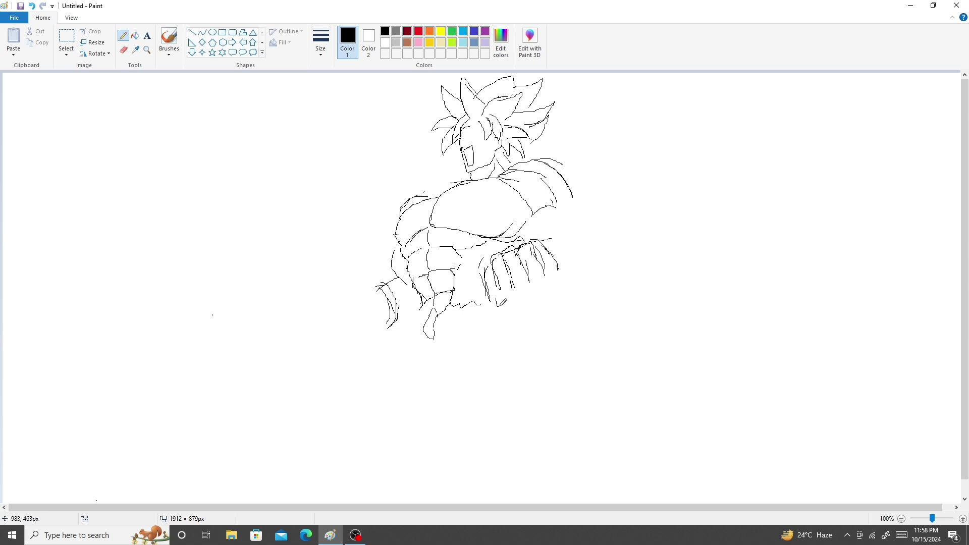
- Complete the large fist's outline with knuckle marks and curved wrist lines along its right side
drag(494, 305, 530, 320)
drag(564, 274, 559, 314)
drag(513, 293, 529, 291)
drag(536, 287, 546, 283)
drag(519, 317, 545, 321)
mouse_move(531, 241)
mouse_down()
mouse_move(562, 283)
mouse_move(565, 267)
mouse_move(565, 313)
mouse_up()
mouse_move(550, 318)
mouse_down()
mouse_move(566, 291)
mouse_move(552, 318)
mouse_up()
drag(538, 321, 574, 283)
mouse_move(562, 283)
mouse_down()
mouse_move(546, 321)
mouse_move(555, 326)
mouse_up()
mouse_move(543, 324)
mouse_down()
mouse_move(570, 316)
mouse_move(559, 312)
mouse_up()
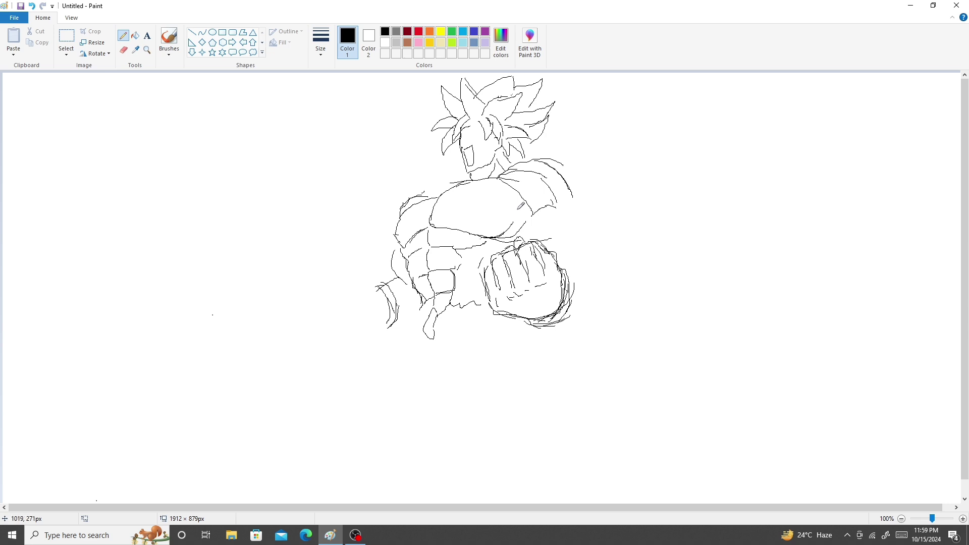
- Sketch the right biceps and the rounded forearm behind the large fist
drag(529, 217, 531, 240)
mouse_move(555, 208)
mouse_down()
mouse_move(573, 247)
mouse_move(564, 274)
mouse_move(591, 278)
mouse_up()
mouse_move(548, 332)
mouse_down()
mouse_move(571, 330)
mouse_move(569, 339)
mouse_move(551, 335)
mouse_move(597, 296)
mouse_move(551, 337)
mouse_move(592, 279)
mouse_up()
drag(602, 303, 596, 274)
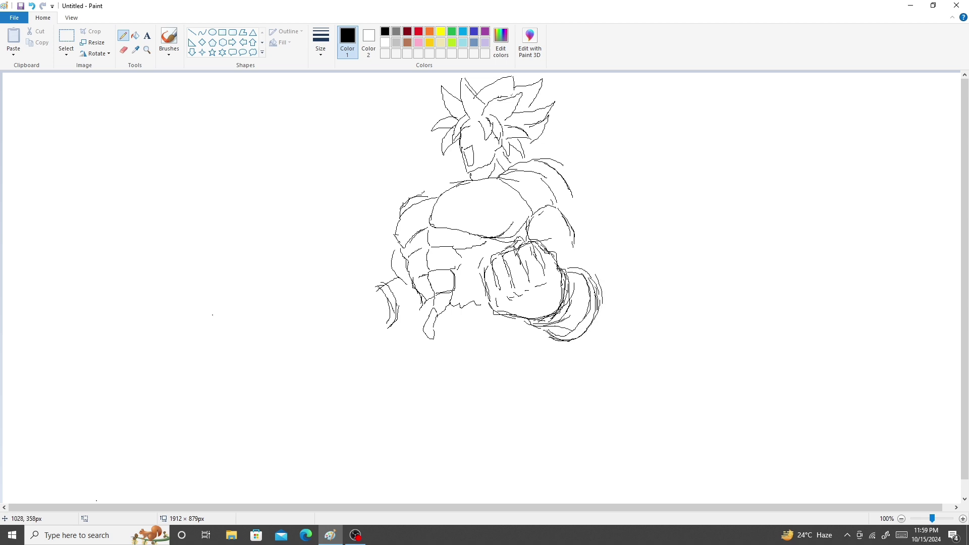
- Sketch the waist sash with its knot and the first flowing edges of the cloth hanging below it
mouse_move(457, 311)
mouse_down()
mouse_move(434, 335)
mouse_move(508, 323)
mouse_up()
drag(417, 321, 370, 393)
mouse_move(416, 359)
mouse_down()
mouse_move(392, 408)
mouse_move(474, 402)
mouse_up()
mouse_move(480, 376)
mouse_down()
mouse_move(498, 398)
mouse_move(553, 408)
mouse_up()
mouse_move(502, 385)
mouse_down()
mouse_move(555, 403)
mouse_move(584, 399)
mouse_up()
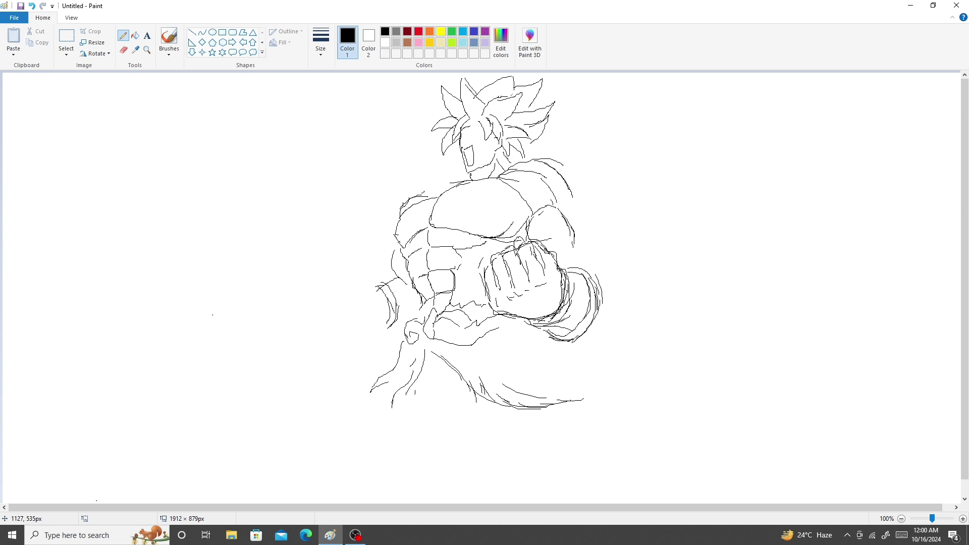
- Reinforce both shoulders and the top of the right biceps with extra contour strokes
mouse_move(424, 202)
mouse_down()
mouse_move(400, 240)
mouse_move(413, 217)
mouse_up()
mouse_move(403, 227)
mouse_down()
mouse_move(436, 198)
mouse_move(424, 193)
mouse_move(401, 228)
mouse_up()
drag(545, 208, 558, 216)
mouse_move(515, 164)
mouse_down()
mouse_move(554, 158)
mouse_move(576, 195)
mouse_move(558, 208)
mouse_move(562, 183)
mouse_up()
mouse_move(535, 161)
mouse_down()
mouse_move(582, 206)
mouse_move(575, 218)
mouse_move(589, 238)
mouse_up()
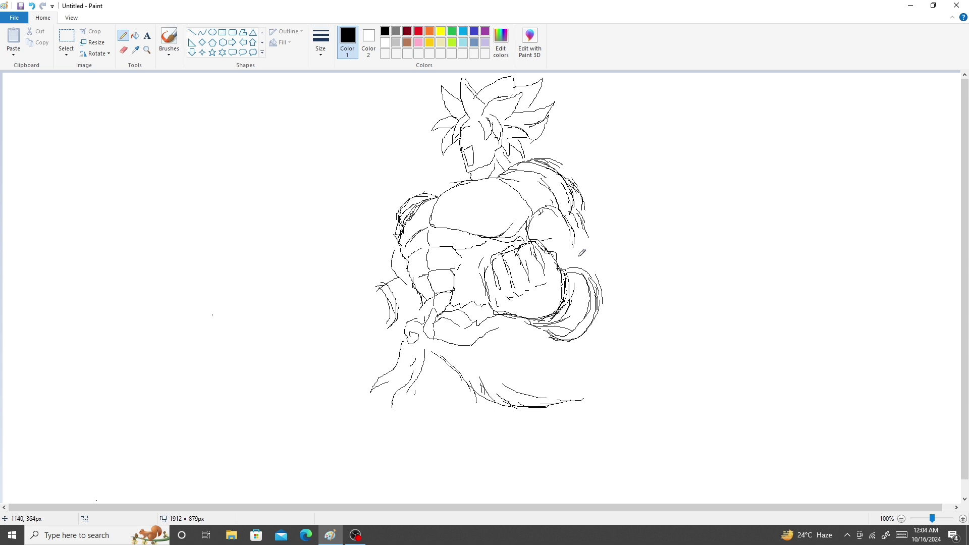
- Sketch the right arm's outer contour down to the elbow, undoing the last misplaced strokes
mouse_move(579, 202)
mouse_down()
mouse_move(585, 224)
mouse_move(573, 245)
mouse_up()
drag(584, 230, 604, 269)
mouse_move(578, 266)
mouse_down()
mouse_move(603, 272)
mouse_move(609, 289)
mouse_up()
drag(586, 328, 611, 322)
key(ctrl+z)
key(ctrl+z)
key(ctrl+z)
- Erase the rounded forearm behind the large fist and redraw it with an angular elbow and wristband
click(123, 50)
mouse_move(595, 278)
mouse_down()
mouse_move(547, 331)
mouse_move(565, 295)
mouse_move(551, 325)
mouse_up()
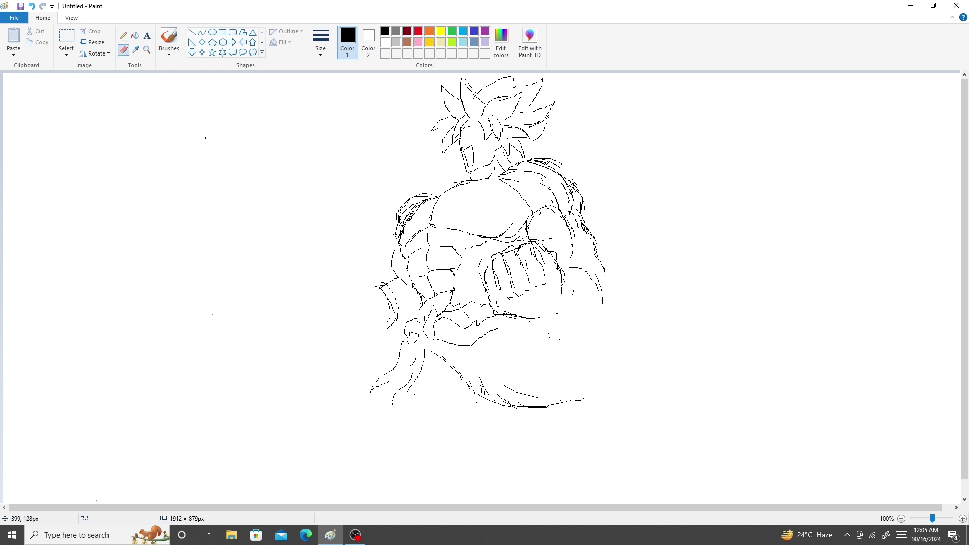
click(123, 36)
drag(606, 272, 608, 303)
mouse_move(548, 317)
mouse_down()
mouse_move(588, 326)
mouse_move(611, 299)
mouse_move(608, 315)
mouse_move(561, 301)
mouse_move(560, 275)
mouse_move(547, 321)
mouse_move(564, 267)
mouse_move(555, 324)
mouse_move(580, 323)
mouse_move(556, 326)
mouse_up()
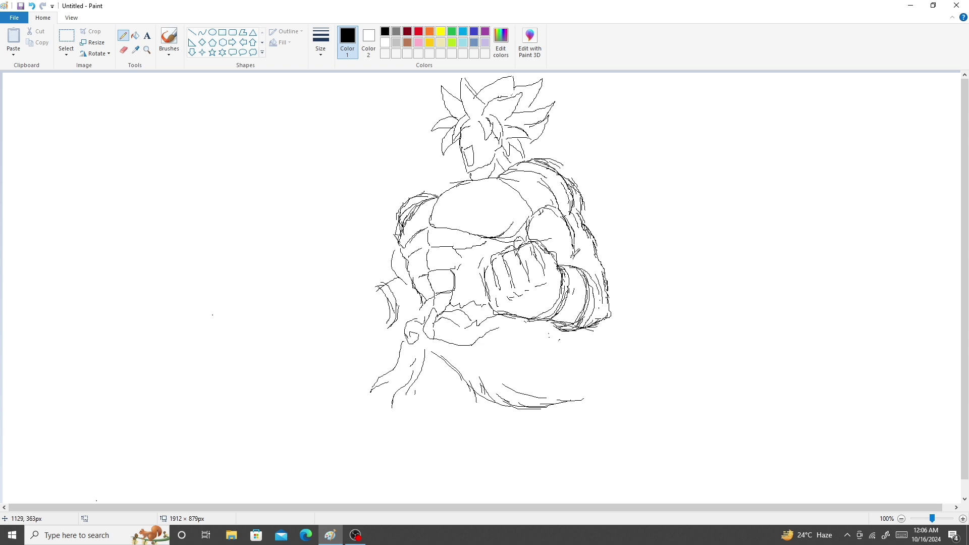
- Darken the right forearm and wristband contours, and draw the left forearm with its wristband and clenched fist
mouse_move(580, 224)
mouse_down()
mouse_move(597, 252)
mouse_move(580, 269)
mouse_move(594, 282)
mouse_move(579, 255)
mouse_move(596, 265)
mouse_move(592, 252)
mouse_move(599, 267)
mouse_up()
mouse_move(526, 316)
mouse_down()
mouse_move(559, 298)
mouse_move(502, 314)
mouse_move(553, 313)
mouse_move(530, 322)
mouse_move(565, 283)
mouse_up()
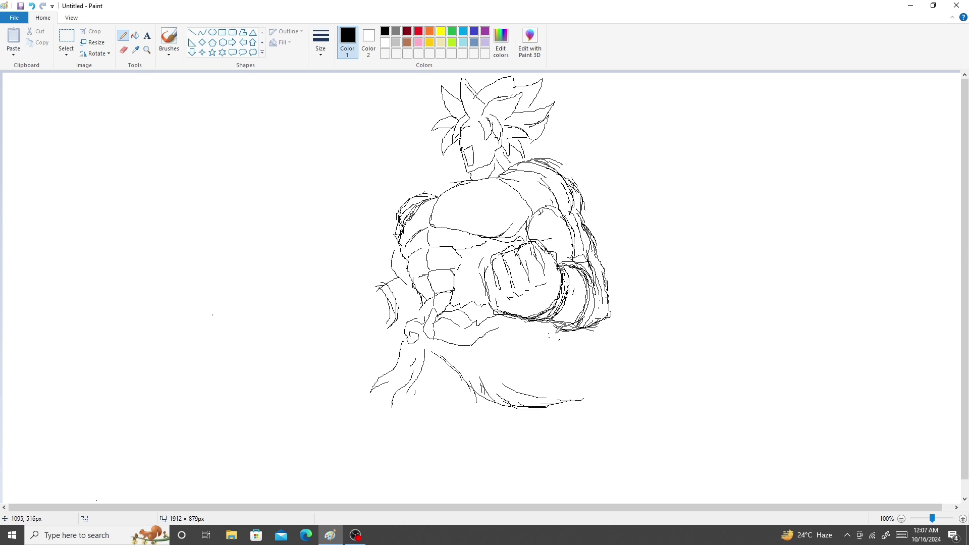
drag(557, 322, 552, 325)
mouse_move(557, 264)
mouse_down()
mouse_move(590, 297)
mouse_move(581, 328)
mouse_move(562, 329)
mouse_up()
mouse_move(395, 257)
mouse_down()
mouse_move(402, 279)
mouse_move(355, 293)
mouse_move(360, 323)
mouse_move(385, 327)
mouse_move(327, 310)
mouse_move(327, 287)
mouse_move(346, 297)
mouse_move(339, 306)
mouse_move(349, 319)
mouse_move(357, 309)
mouse_move(321, 308)
mouse_move(334, 324)
mouse_move(368, 328)
mouse_up()
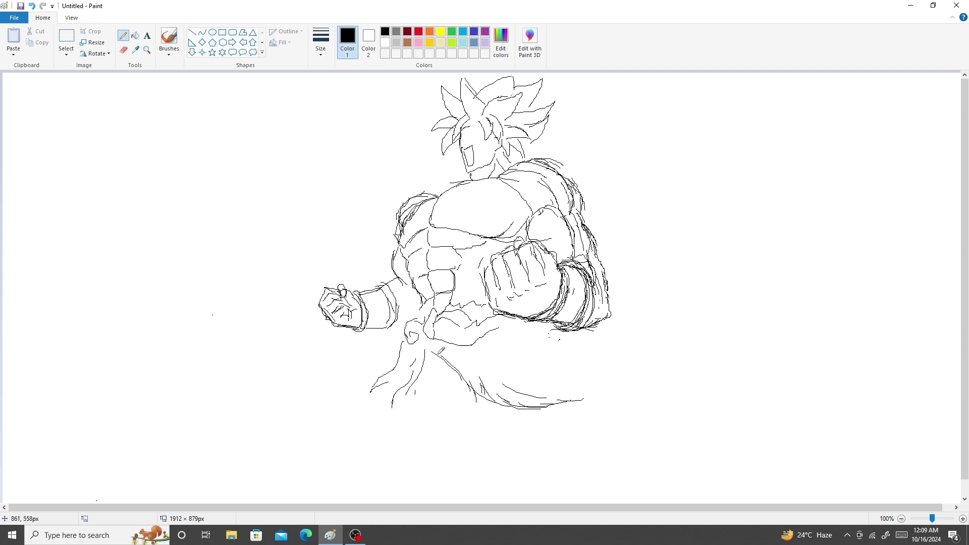
- Draw the waist cloth's long right-hand contour and the ragged strip hanging on the left
drag(430, 367, 454, 394)
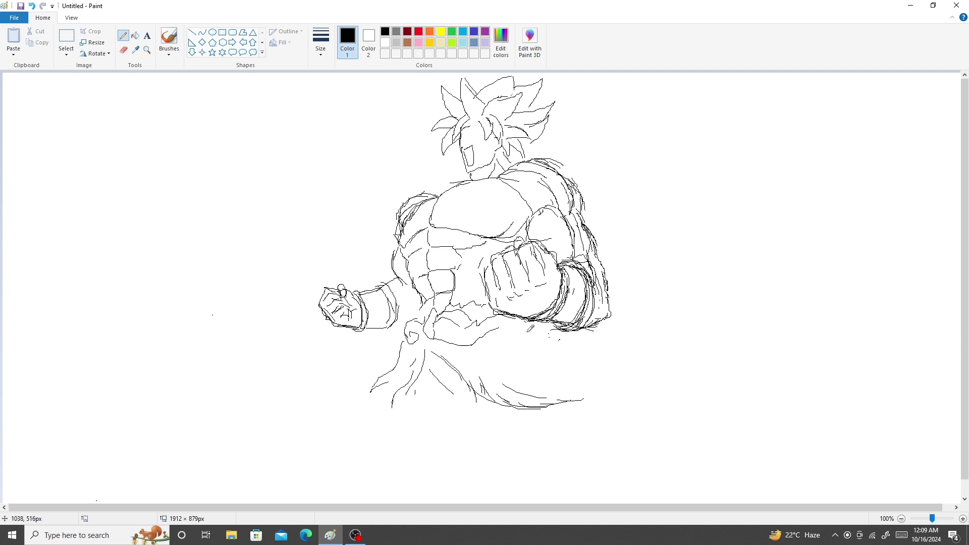
mouse_move(528, 332)
mouse_down()
mouse_move(580, 361)
mouse_move(622, 406)
mouse_move(612, 430)
mouse_up()
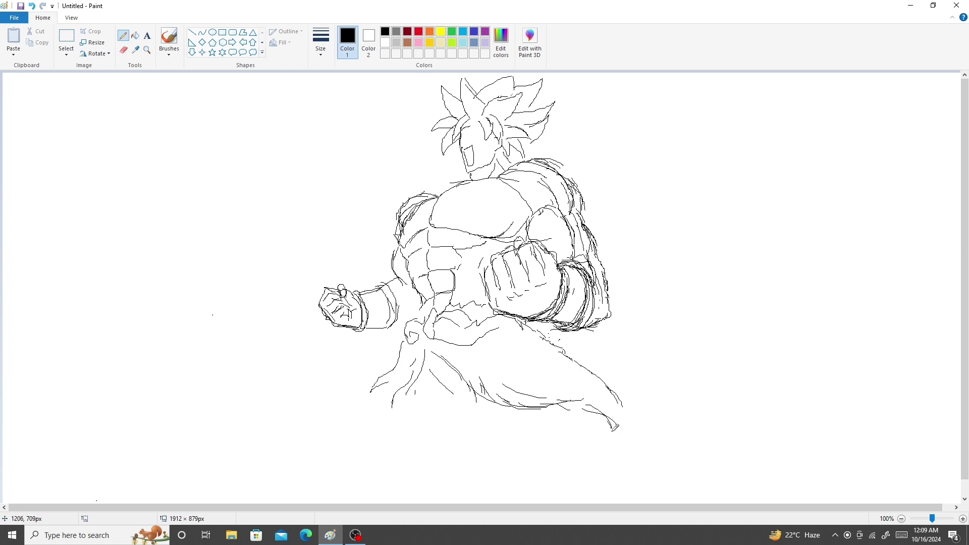
drag(410, 392, 392, 433)
mouse_move(378, 394)
mouse_down()
mouse_move(371, 435)
mouse_move(384, 489)
mouse_up()
drag(388, 420, 382, 442)
- Sketch the first lines of the right leg emerging beneath the waist cloth
drag(444, 385, 461, 397)
drag(559, 405, 561, 434)
drag(486, 400, 473, 445)
drag(457, 398, 480, 444)
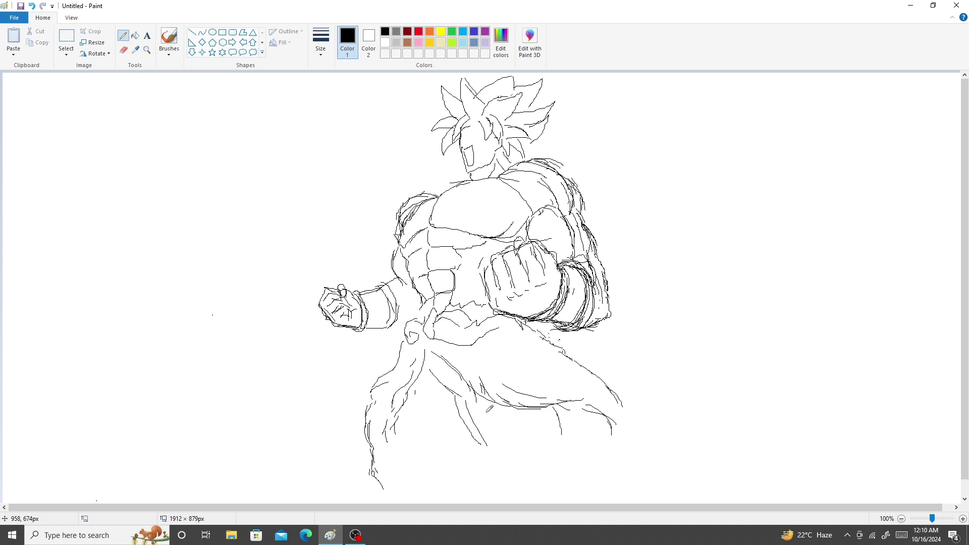
- Draw the right thigh's muscle contours and the knee down to the canvas's lower edge
drag(486, 407, 520, 483)
drag(520, 426, 540, 472)
mouse_move(534, 471)
mouse_down()
mouse_move(518, 482)
mouse_move(568, 452)
mouse_up()
mouse_move(529, 481)
mouse_down()
mouse_move(541, 495)
mouse_move(528, 503)
mouse_up()
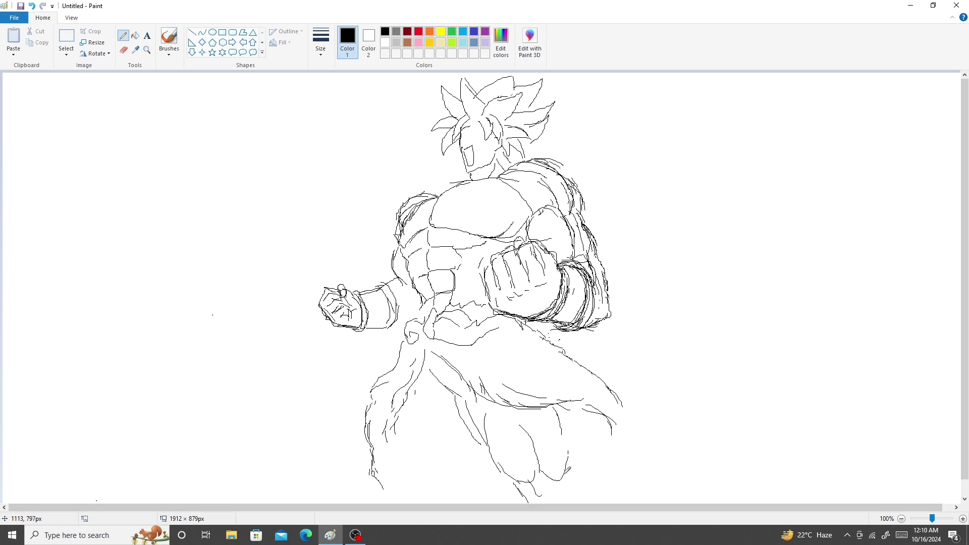
drag(564, 476, 568, 499)
drag(542, 497, 554, 484)
drag(562, 407, 569, 456)
- Reinforce the cloth's inner edges below the sash knot and undo the last stroke
drag(432, 367, 448, 397)
drag(432, 354, 425, 338)
mouse_move(419, 344)
mouse_down()
mouse_move(406, 360)
mouse_move(402, 349)
mouse_up()
key(ctrl+z)
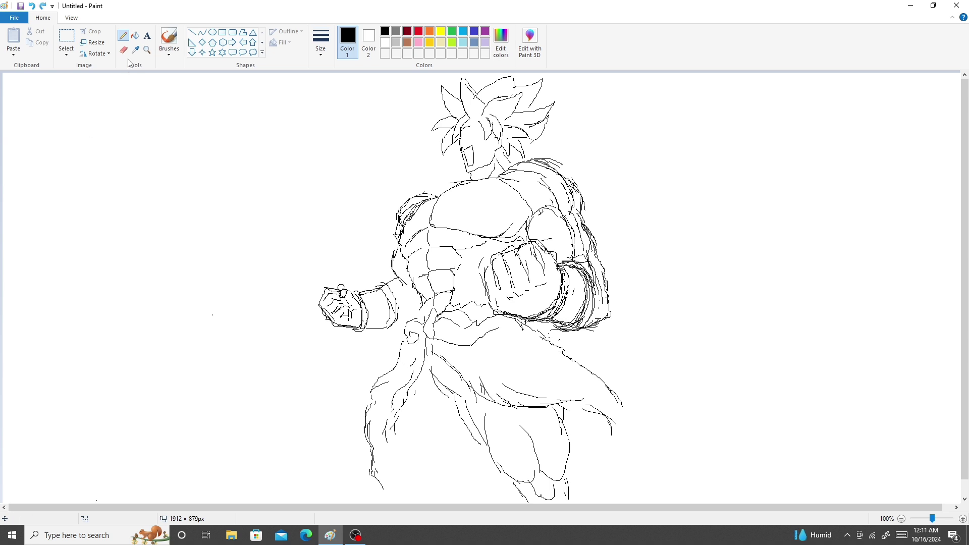
- Erase the lower end of the left cloth strip and sketch the left leg's outer contour there
click(123, 50)
mouse_move(391, 429)
mouse_down()
mouse_move(396, 414)
mouse_move(388, 432)
mouse_up()
click(123, 34)
drag(386, 428, 381, 483)
drag(383, 477, 398, 503)
drag(399, 437, 411, 494)
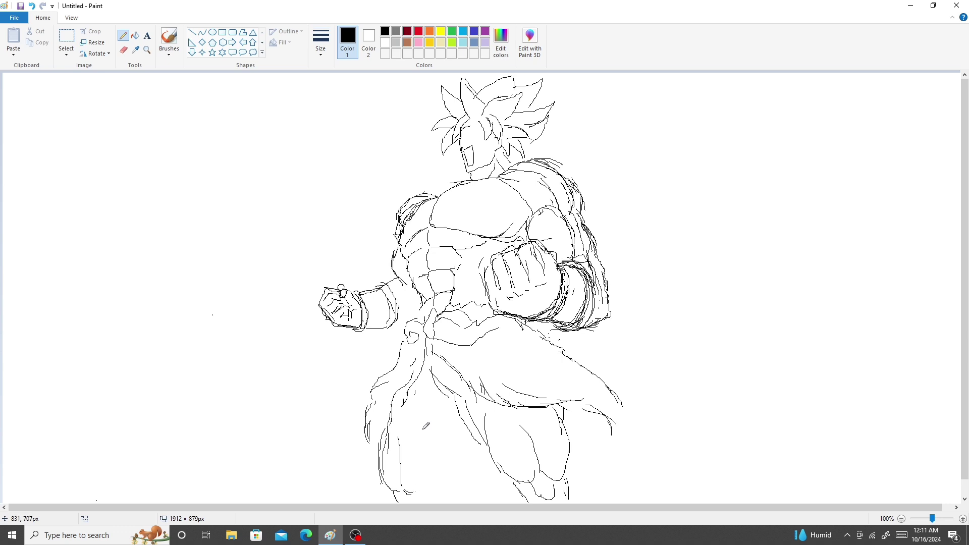
- Draw the left thigh's inner contour and muscle lines down to the knee
mouse_move(422, 430)
mouse_down()
mouse_move(430, 478)
mouse_move(414, 497)
mouse_move(421, 493)
mouse_up()
drag(405, 407, 369, 466)
mouse_move(456, 412)
mouse_down()
mouse_move(477, 438)
mouse_move(454, 456)
mouse_move(444, 484)
mouse_up()
drag(458, 437, 451, 453)
mouse_move(429, 403)
mouse_down()
mouse_move(439, 472)
mouse_move(428, 492)
mouse_up()
mouse_move(403, 424)
mouse_down()
mouse_move(405, 478)
mouse_move(428, 494)
mouse_up()
mouse_move(388, 444)
mouse_down()
mouse_move(402, 501)
mouse_move(437, 503)
mouse_move(423, 503)
mouse_up()
drag(439, 493, 436, 503)
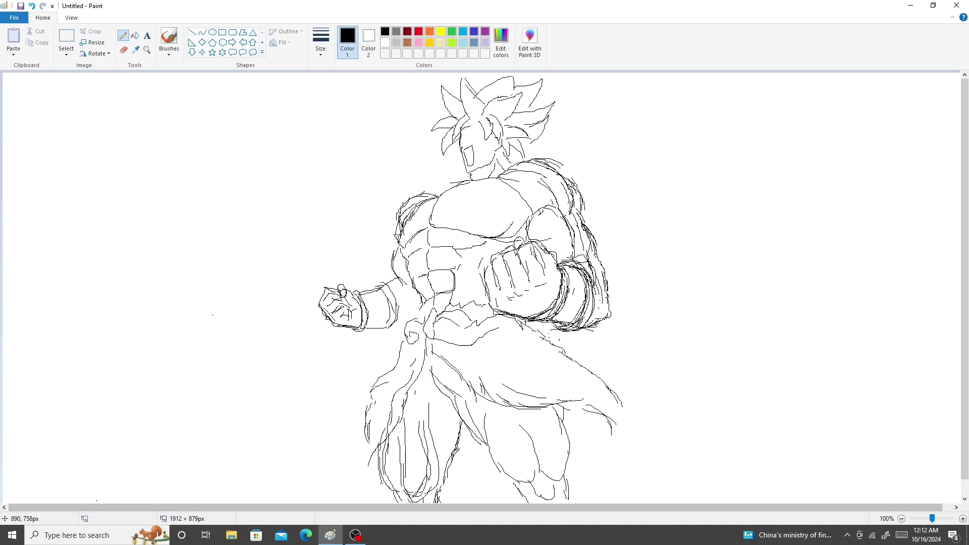
- Draw the left cloth's ragged outer edge and a hem line between the legs, undoing a stray stroke
drag(385, 449, 397, 491)
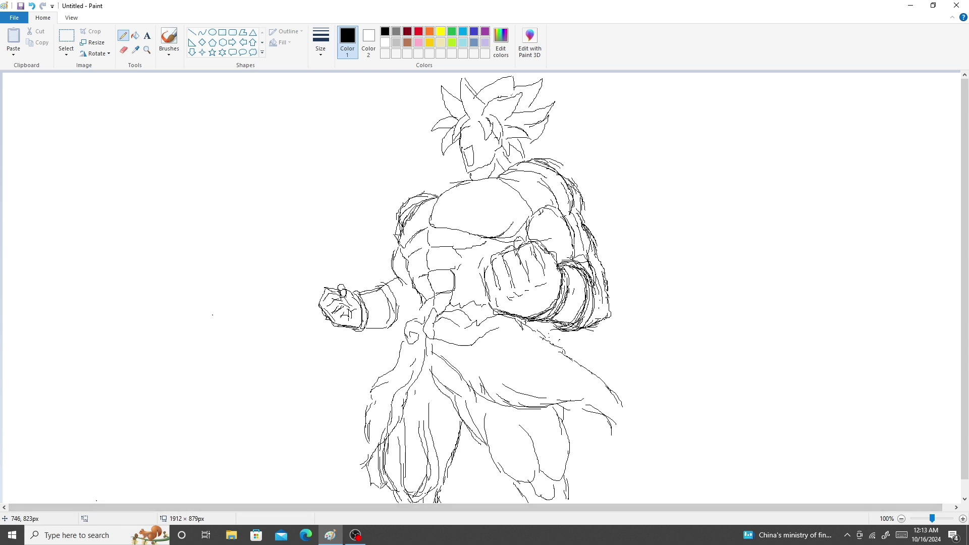
mouse_move(367, 415)
mouse_down()
mouse_move(346, 469)
mouse_move(365, 500)
mouse_up()
mouse_move(449, 465)
mouse_down()
mouse_move(489, 448)
mouse_move(495, 463)
mouse_up()
key(ctrl+z)
- Erase the surplus muscle lines inside and along the left thigh
click(123, 50)
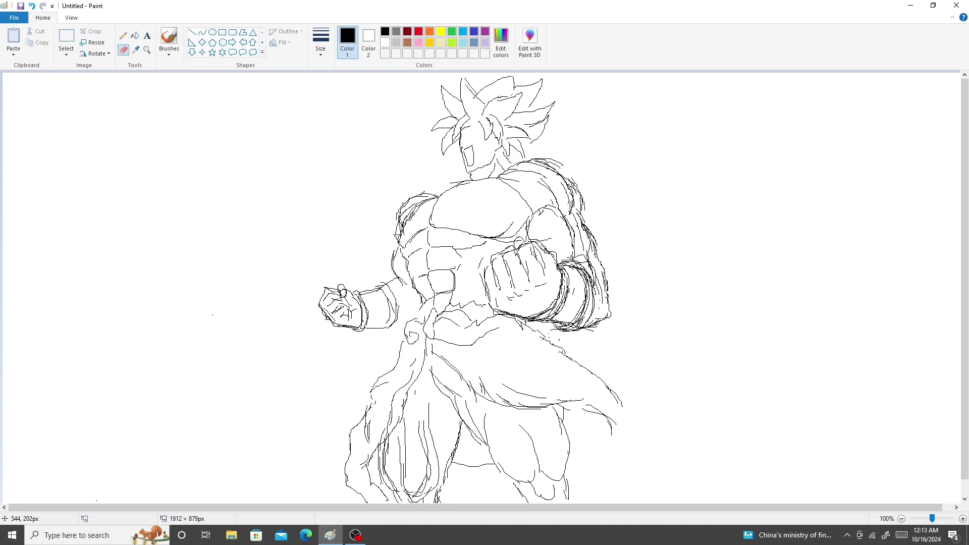
drag(431, 459, 419, 470)
mouse_move(387, 437)
mouse_down()
mouse_move(381, 485)
mouse_move(377, 452)
mouse_up()
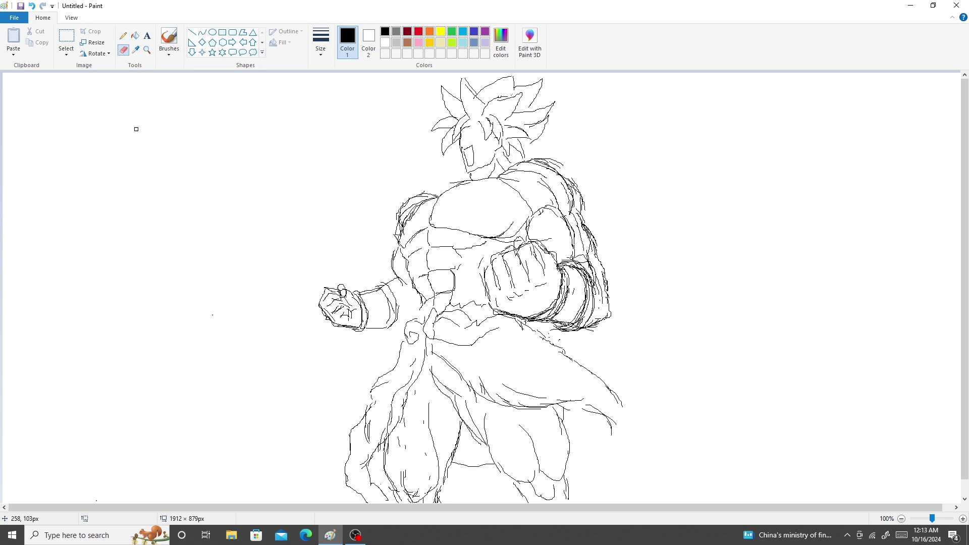
- Draw the lower cloth hem between the legs and the ragged cloth edge curving around the right leg
click(123, 36)
drag(586, 405, 625, 461)
drag(450, 498, 514, 493)
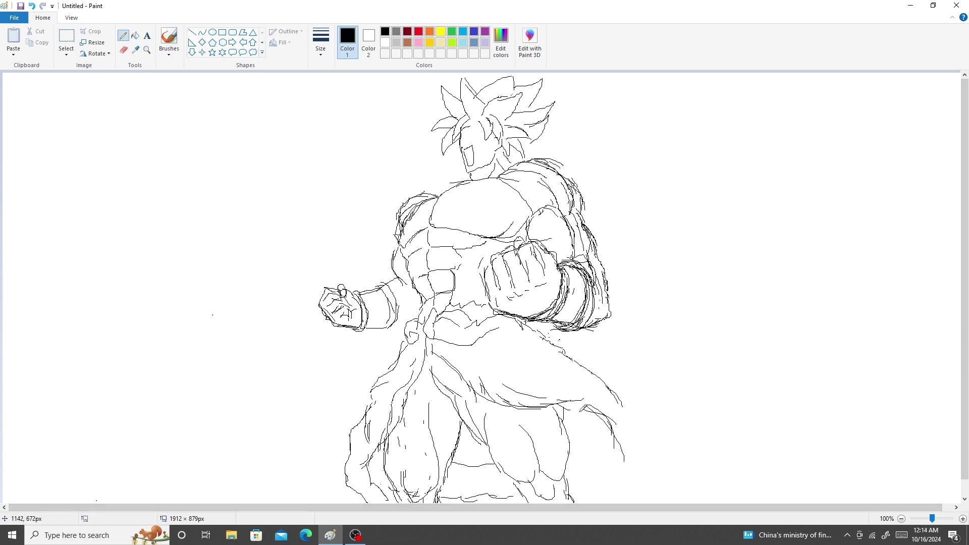
mouse_move(572, 410)
mouse_down()
mouse_move(562, 427)
mouse_move(604, 425)
mouse_move(585, 468)
mouse_up()
drag(609, 425, 591, 467)
drag(620, 394, 631, 426)
mouse_move(632, 426)
mouse_down()
mouse_move(638, 437)
mouse_move(611, 473)
mouse_move(575, 489)
mouse_up()
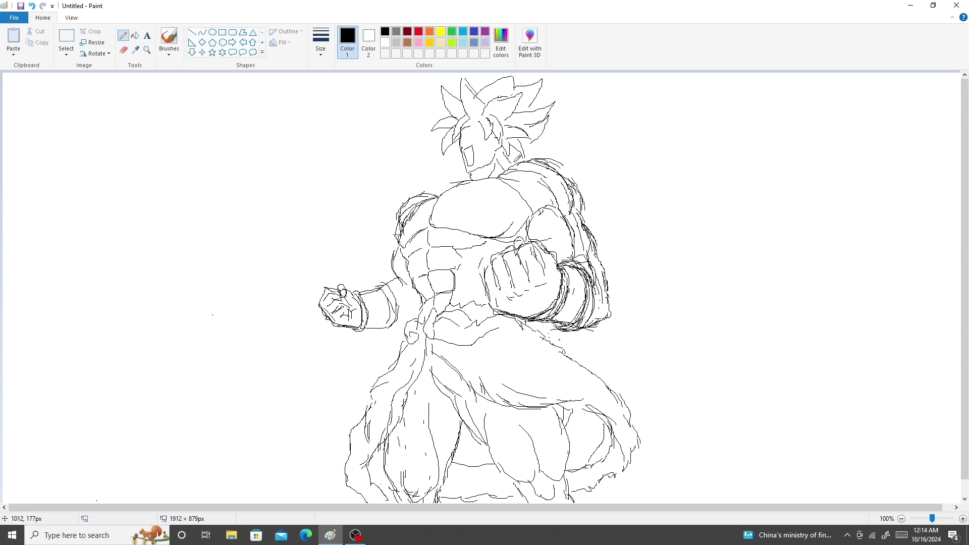
- Zoom to 200% and draw the hair fringe across the forehead above the face
click(962, 519)
drag(393, 507, 638, 507)
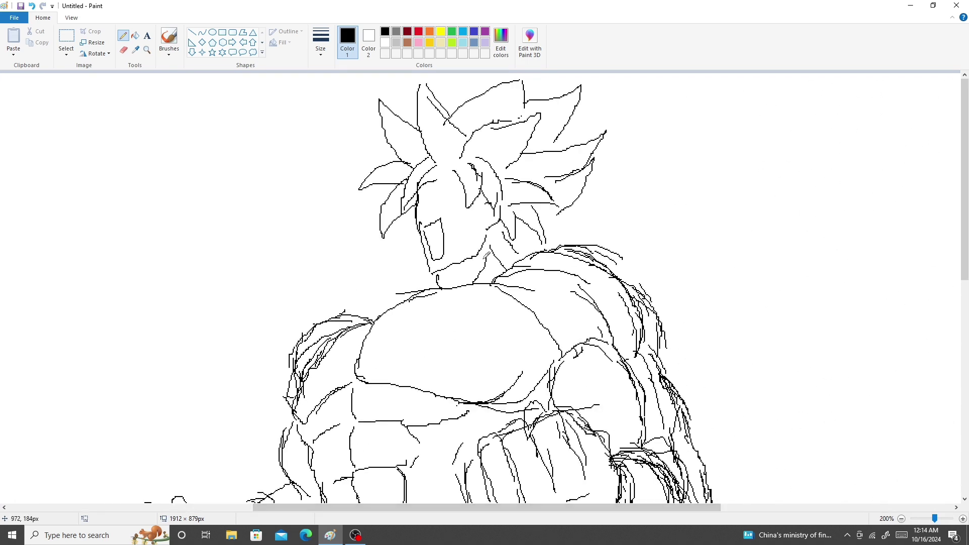
mouse_move(411, 155)
mouse_down()
mouse_move(445, 151)
mouse_move(458, 167)
mouse_move(413, 175)
mouse_move(414, 157)
mouse_move(390, 203)
mouse_move(414, 178)
mouse_move(428, 184)
mouse_move(476, 171)
mouse_up()
click(123, 50)
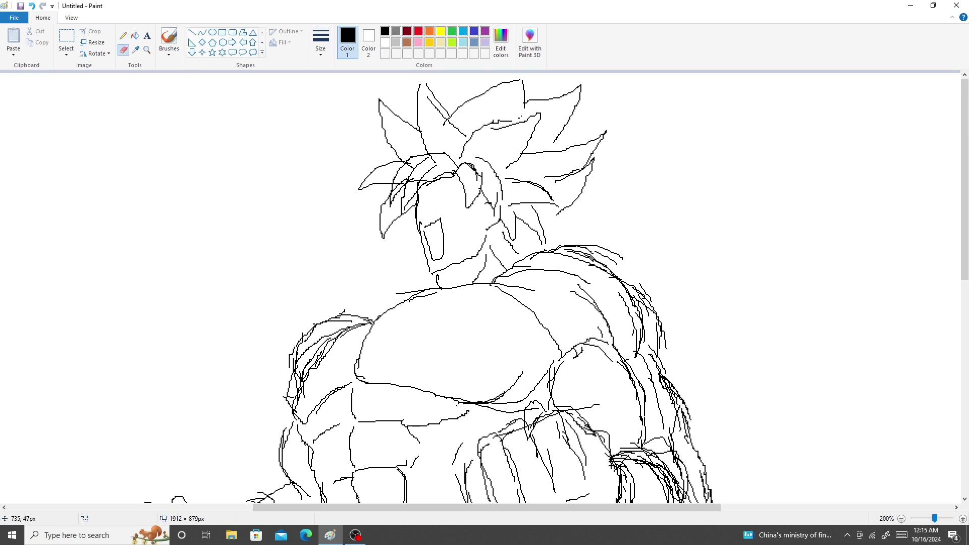
- Draw the eye and brow beneath the fringe, undoing misplaced strokes
click(123, 36)
drag(424, 203, 417, 212)
mouse_move(416, 215)
mouse_down()
mouse_move(423, 225)
mouse_move(438, 190)
mouse_move(423, 204)
mouse_move(456, 191)
mouse_up()
key(ctrl+z)
key(ctrl+z)
key(ctrl+z)
key(ctrl+z)
key(ctrl+z)
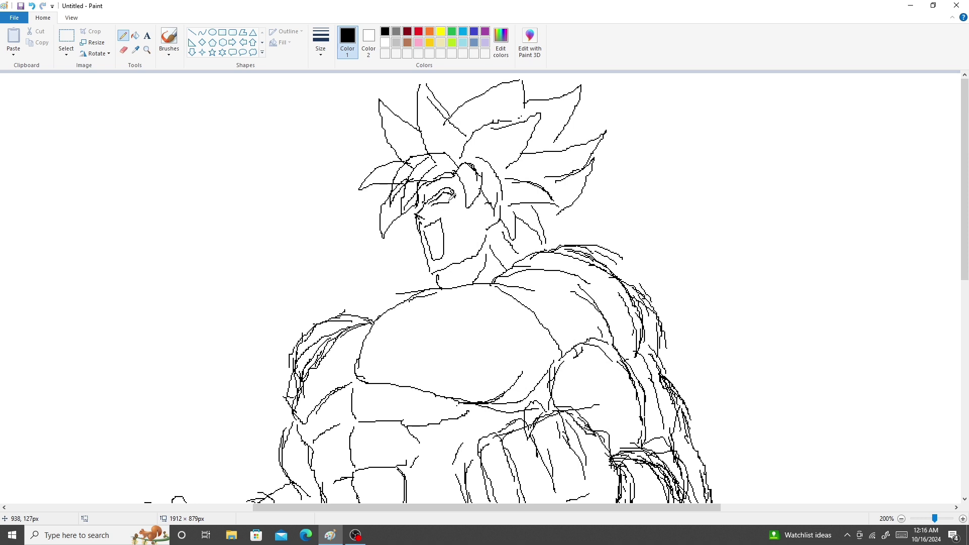
- Add cheek lines beside the mouth and strengthen the jaw contour near the ear
mouse_move(458, 215)
mouse_down()
mouse_move(434, 216)
mouse_move(465, 249)
mouse_move(475, 227)
mouse_up()
key(ctrl+z)
drag(484, 240, 501, 206)
- Erase part of the mouth and redraw it as a wide shouting mouth, undoing misplaced strokes
click(123, 50)
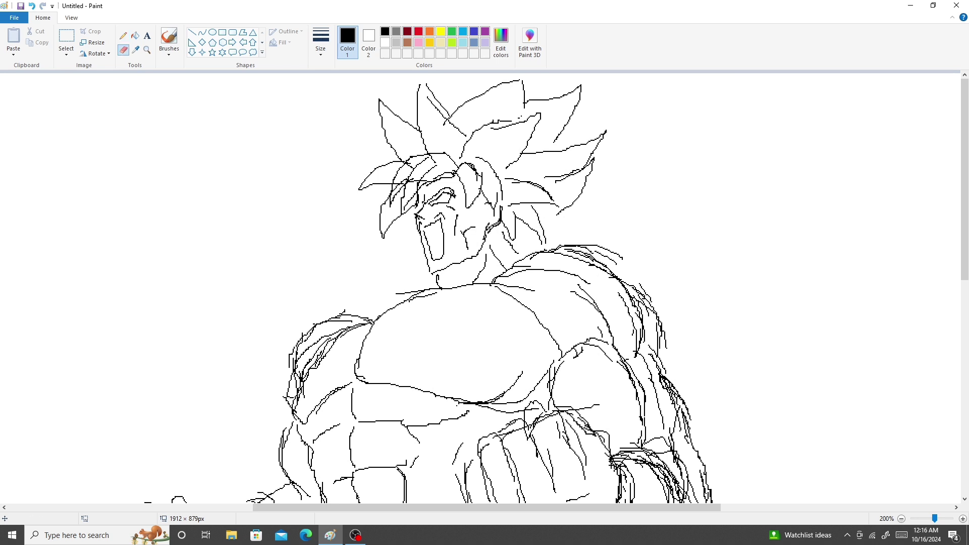
mouse_move(438, 244)
mouse_down()
mouse_move(437, 218)
mouse_move(454, 248)
mouse_move(445, 232)
mouse_move(424, 227)
mouse_move(431, 259)
mouse_move(451, 249)
mouse_move(441, 232)
mouse_move(425, 233)
mouse_move(444, 252)
mouse_up()
click(123, 35)
key(ctrl+z)
key(ctrl+z)
key(ctrl+z)
key(ctrl+z)
key(ctrl+z)
key(ctrl+z)
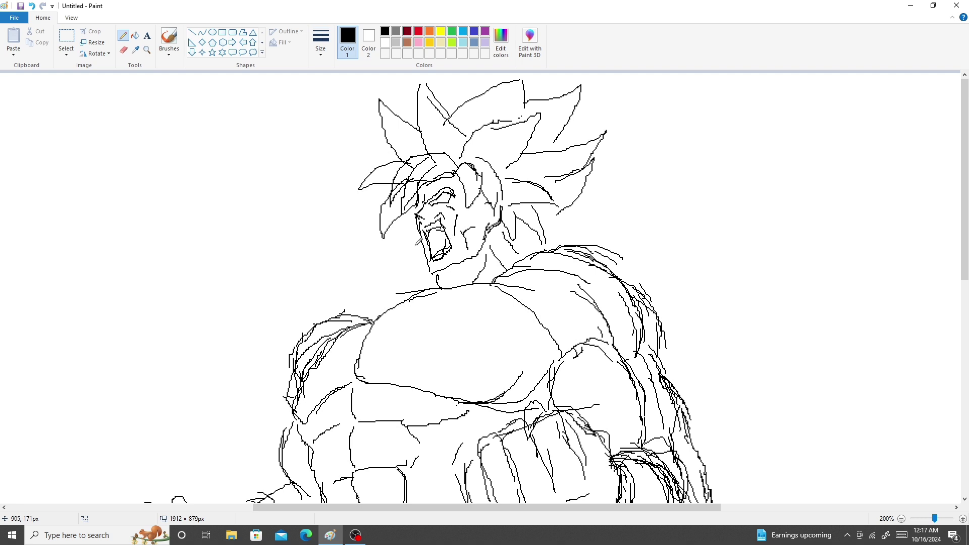
- Reinforce the face's front profile and the chin and jaw around the open mouth
drag(417, 206, 419, 213)
mouse_move(449, 266)
mouse_down()
mouse_move(483, 244)
mouse_move(455, 246)
mouse_up()
scroll(558, 295, down, 3)
scroll(559, 294, up, 3)
- Erase the rough outer strokes of the left shoulder and redraw its contour more cleanly
click(123, 50)
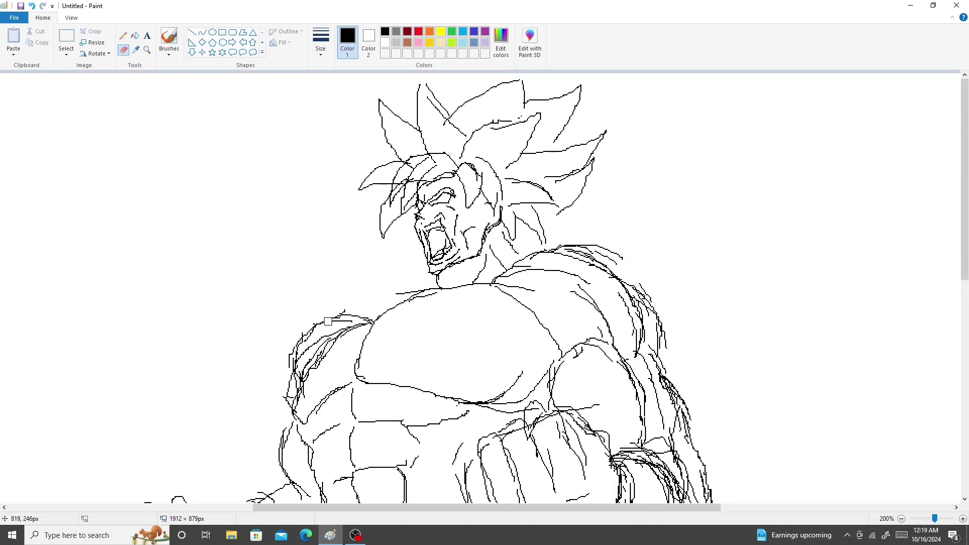
mouse_move(295, 385)
mouse_down()
mouse_move(284, 373)
mouse_move(296, 329)
mouse_move(297, 378)
mouse_up()
click(123, 35)
mouse_move(314, 332)
mouse_down()
mouse_move(305, 362)
mouse_move(343, 319)
mouse_move(372, 321)
mouse_up()
scroll(536, 369, down, 3)
scroll(537, 368, up, 3)
- Add small hair spikes behind the face and beside the chin, undoing misplaced strokes
mouse_move(394, 221)
mouse_down()
mouse_move(414, 222)
mouse_move(383, 225)
mouse_up()
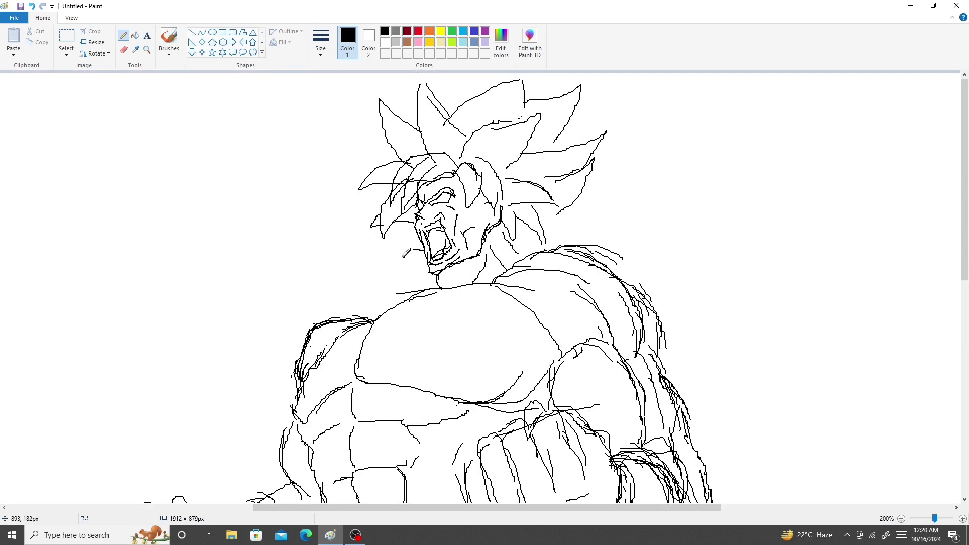
mouse_move(397, 259)
mouse_down()
mouse_move(413, 250)
mouse_move(405, 276)
mouse_move(427, 272)
mouse_up()
key(ctrl+z)
key(ctrl+z)
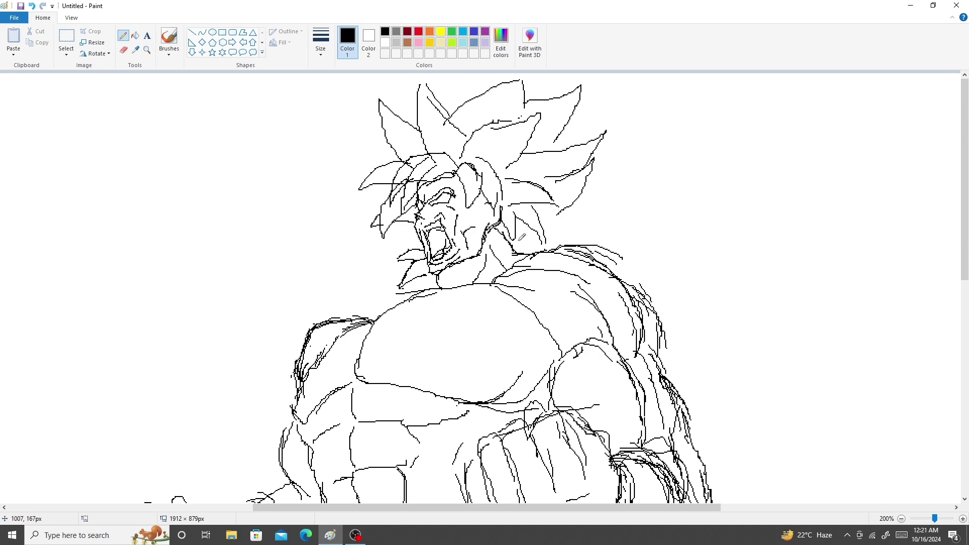
- Reinforce the top hair spikes and add another spike on the right side, undoing the last stroke
drag(500, 84, 518, 75)
mouse_move(455, 113)
mouse_down()
mouse_move(519, 79)
mouse_move(516, 113)
mouse_up()
mouse_move(517, 98)
mouse_down()
mouse_move(541, 91)
mouse_move(538, 101)
mouse_up()
mouse_move(521, 109)
mouse_down()
mouse_move(558, 95)
mouse_move(576, 136)
mouse_move(574, 116)
mouse_move(573, 152)
mouse_up()
key(ctrl+z)
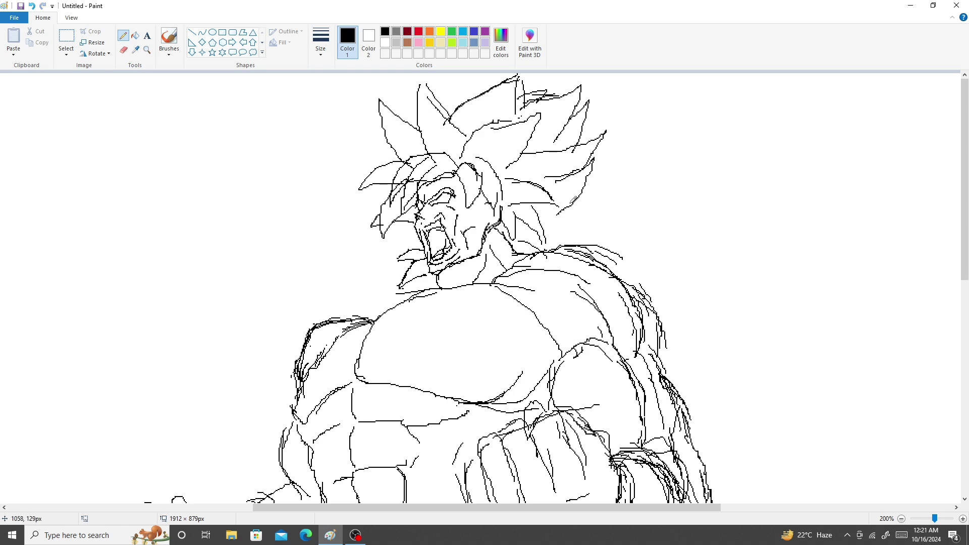
- Add pointed hair spikes at the back of the head, extending the side and lower spikes outward above the right shoulder
mouse_move(544, 189)
mouse_down()
mouse_move(589, 169)
mouse_move(612, 175)
mouse_up()
click(123, 50)
click(123, 35)
mouse_move(538, 216)
mouse_down()
mouse_move(611, 176)
mouse_move(560, 210)
mouse_move(593, 231)
mouse_up()
- Draw a muscle line across the left side of the chest and a short line above the upper abdominal muscles
mouse_move(964, 233)
mouse_down()
mouse_move(964, 335)
mouse_move(964, 283)
mouse_up()
click(926, 519)
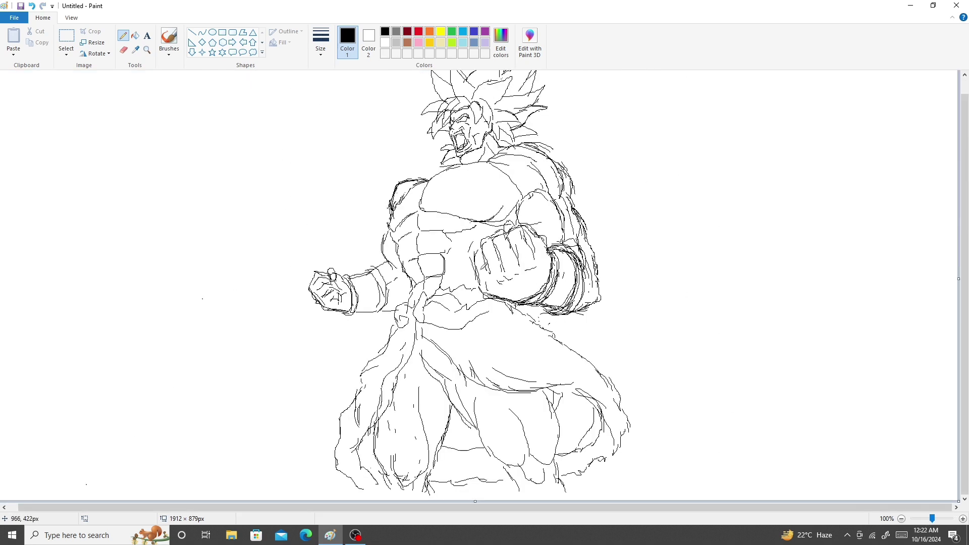
click(937, 519)
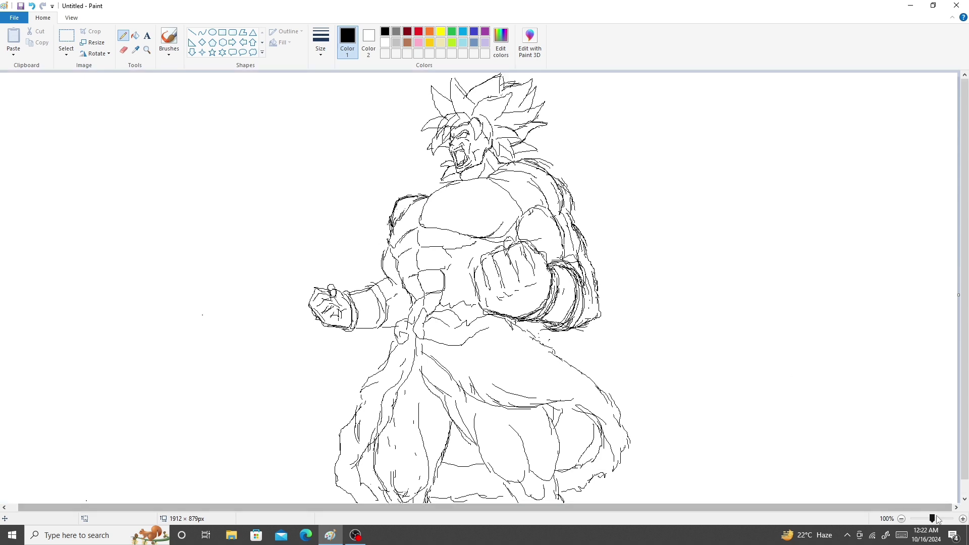
drag(413, 507, 609, 516)
drag(457, 356, 522, 338)
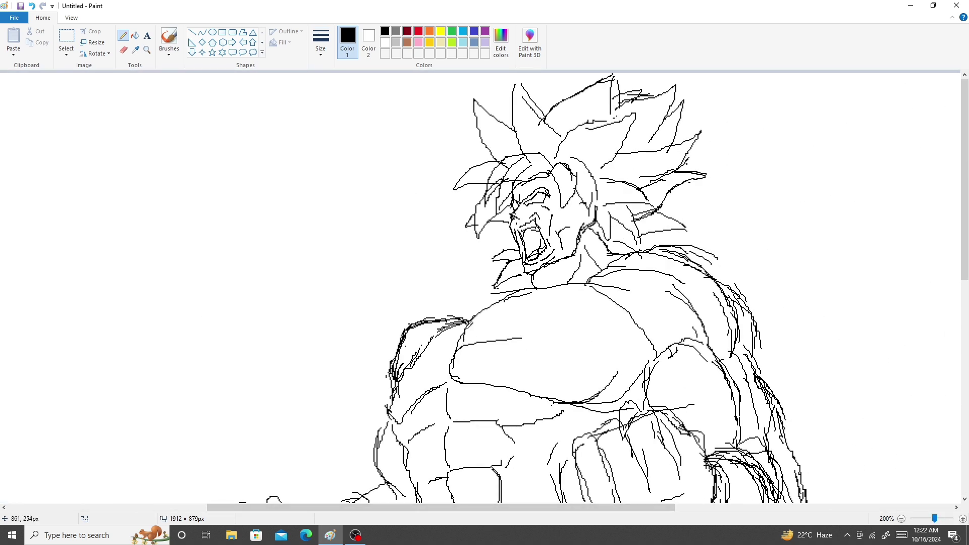
scroll(505, 372, down, 2)
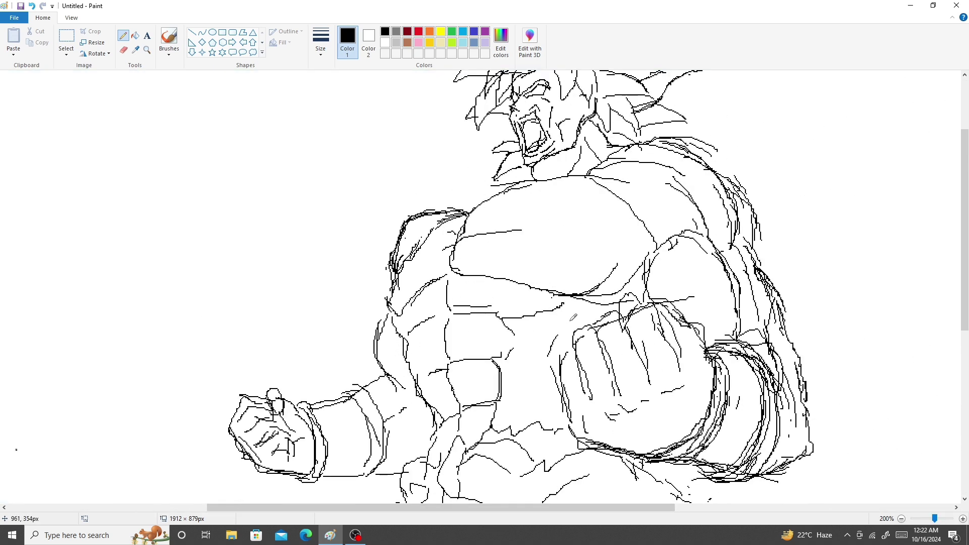
- Erase part of the left shoulder's upper contour and redraw it with sketchy strokes reaching toward the chest
click(925, 519)
scroll(454, 260, up, 1)
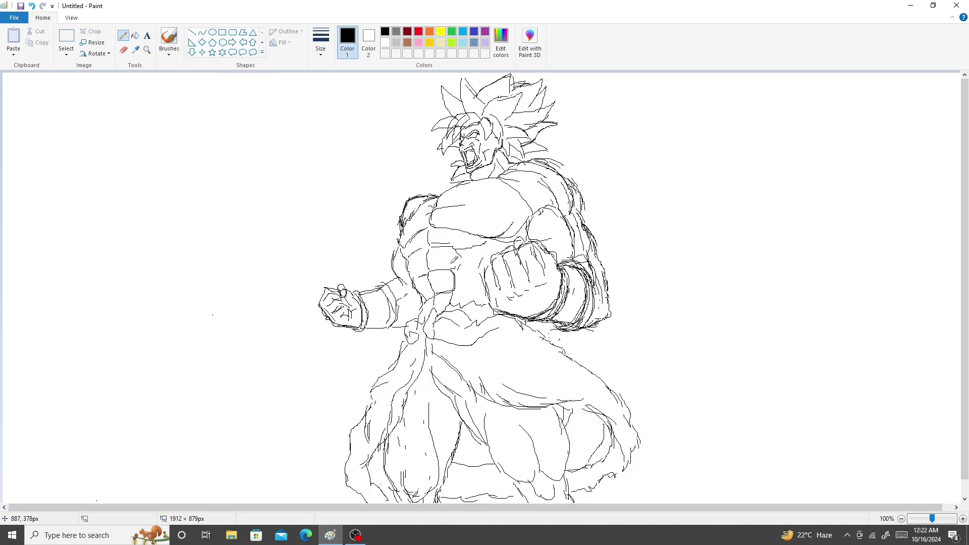
click(938, 519)
drag(353, 507, 533, 507)
click(123, 50)
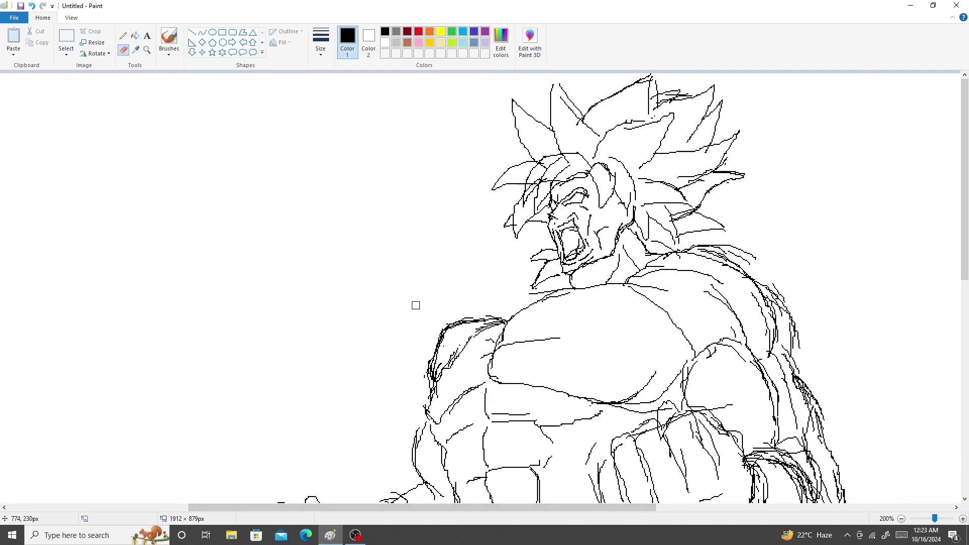
drag(471, 322, 443, 335)
click(124, 35)
mouse_move(523, 316)
mouse_down()
mouse_move(503, 313)
mouse_move(444, 335)
mouse_move(493, 308)
mouse_up()
scroll(468, 294, down, 3)
scroll(468, 294, up, 3)
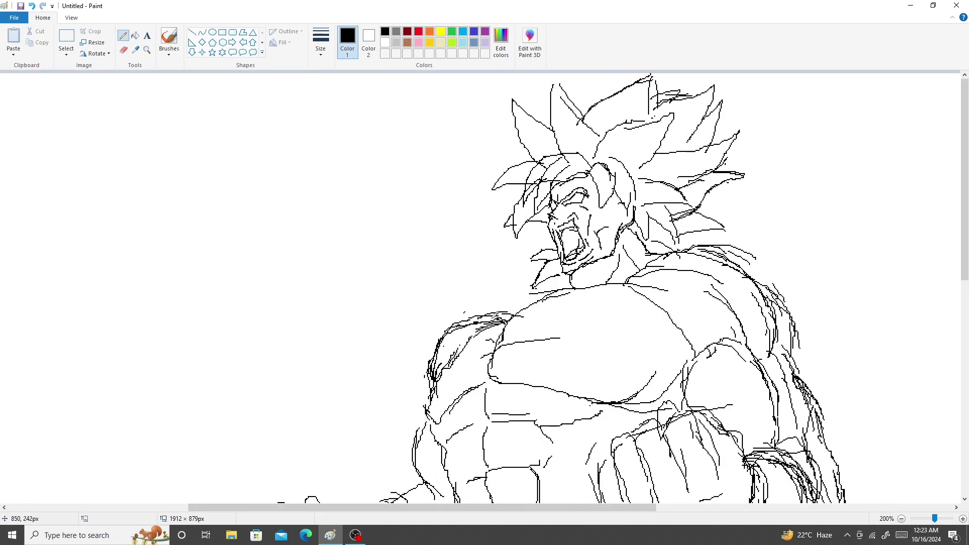